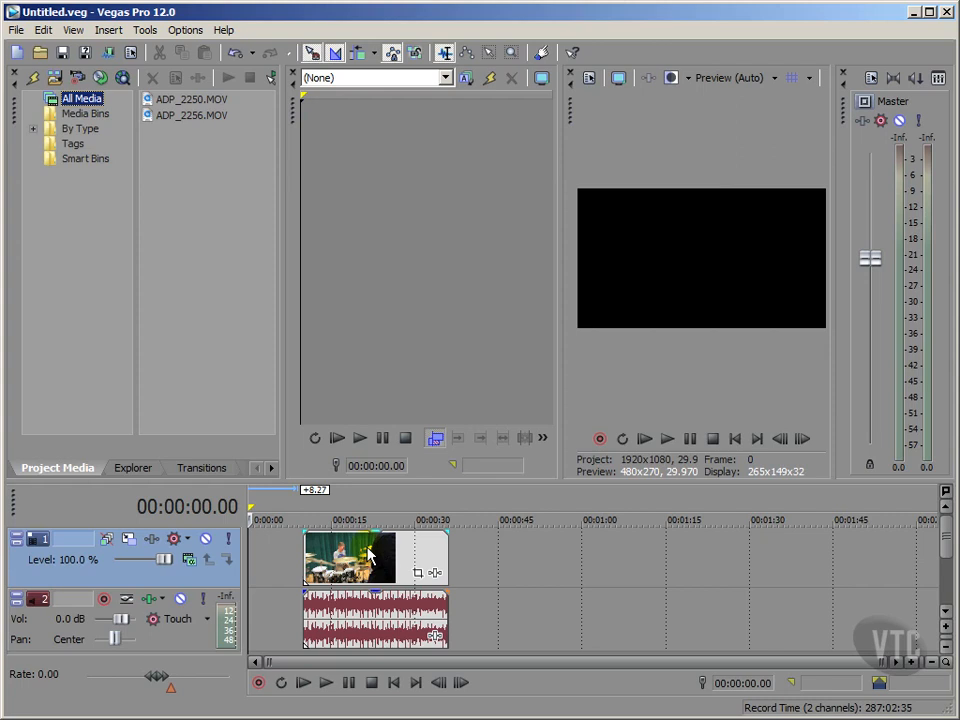
{"action": "left_click", "coordinate": [369, 507]}
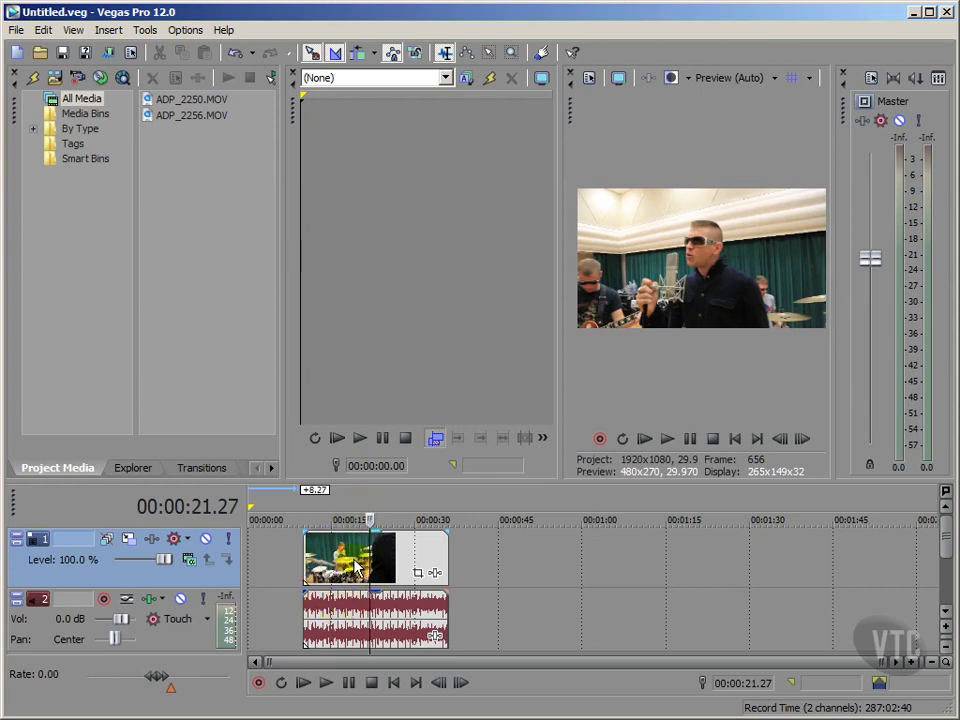
{"action": "left_click", "coordinate": [394, 682]}
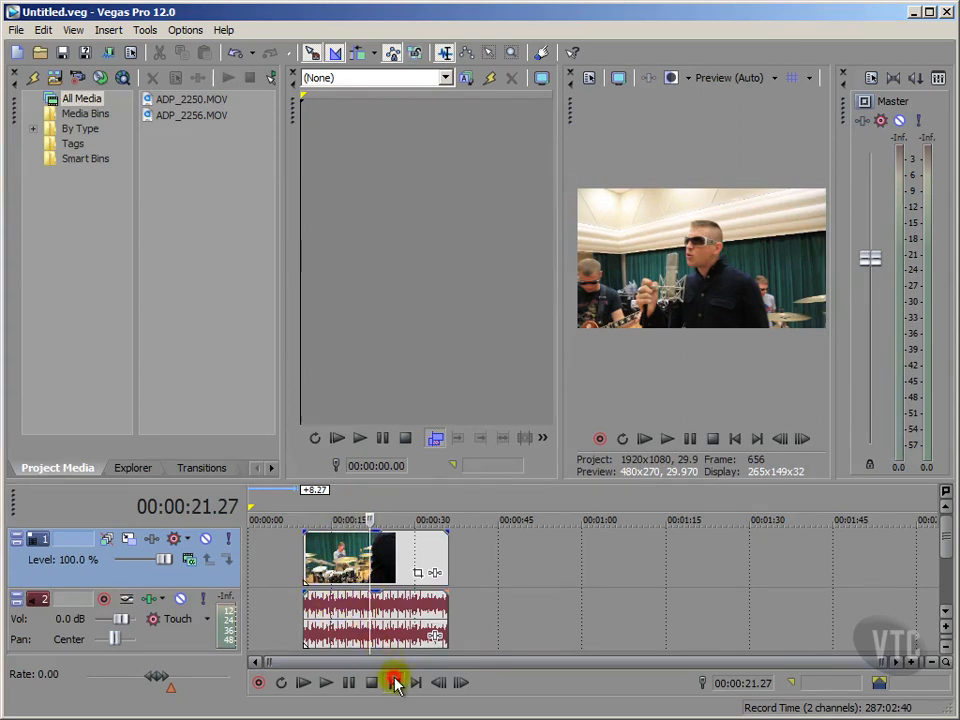
{"action": "left_click", "coordinate": [105, 414]}
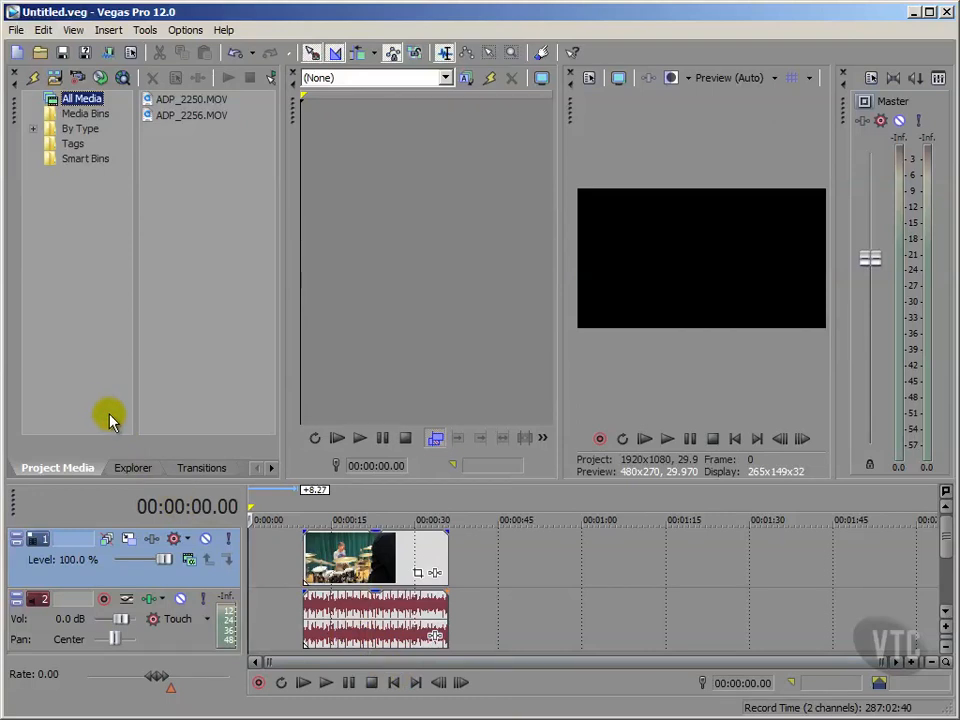
- Place the cursor at 00:00:19.16 and slide the event about 6 seconds later over its media, keeping its length
{"action": "left_click", "coordinate": [366, 570]}
{"action": "left_click", "coordinate": [361, 558]}
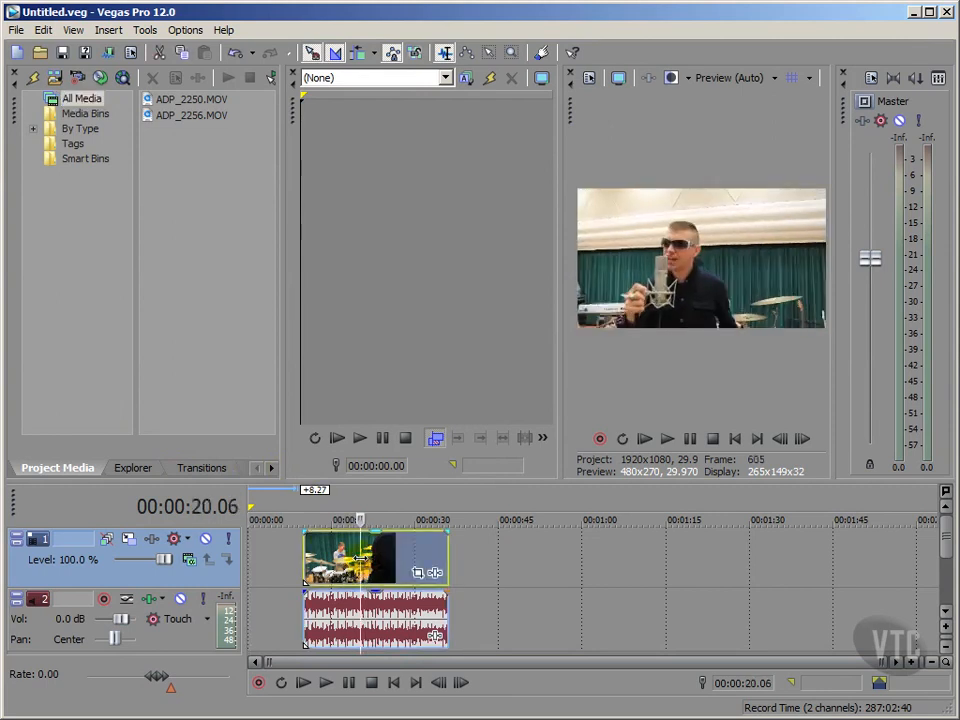
{"action": "left_click", "coordinate": [370, 554]}
{"action": "left_click", "coordinate": [357, 497]}
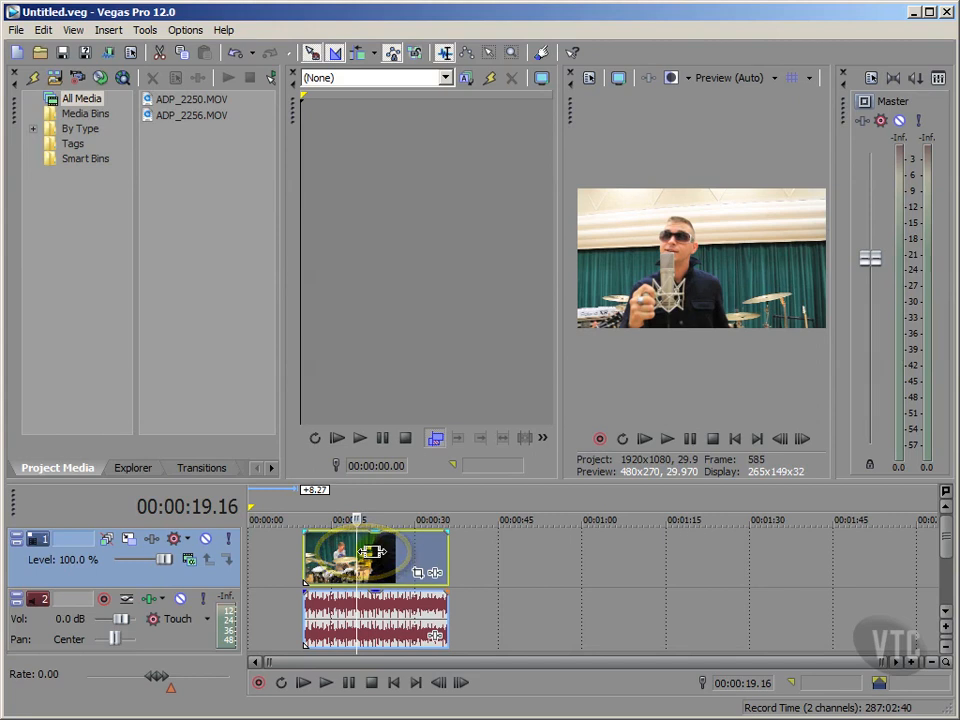
{"action": "left_click", "coordinate": [372, 552], "text": "ctrl"}
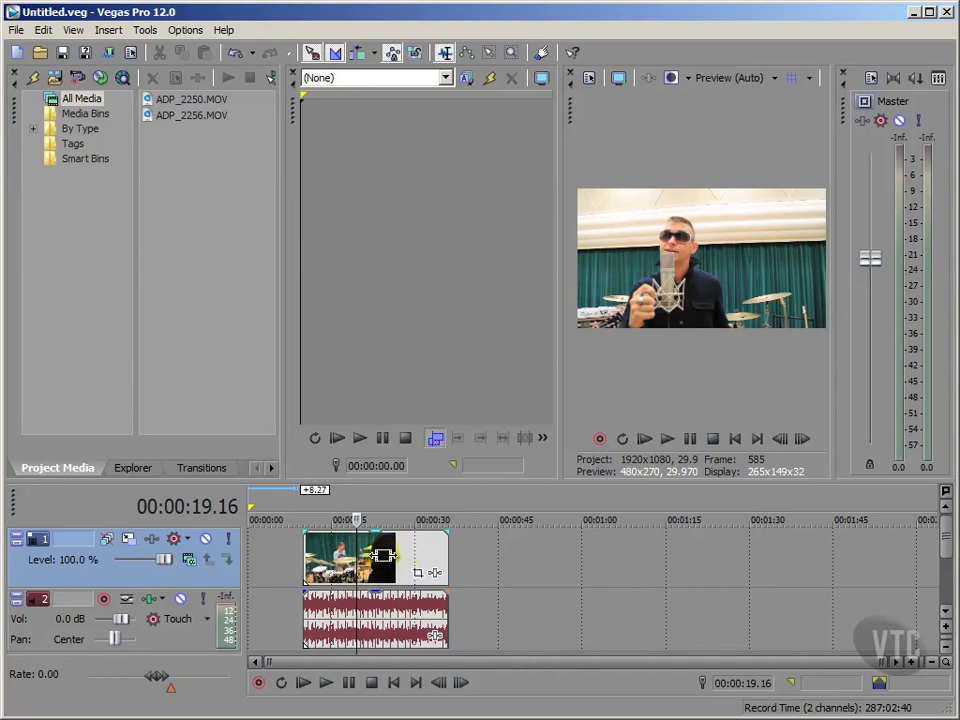
{"action": "left_click_drag", "start_coordinate": [381, 555], "coordinate": [406, 555]}
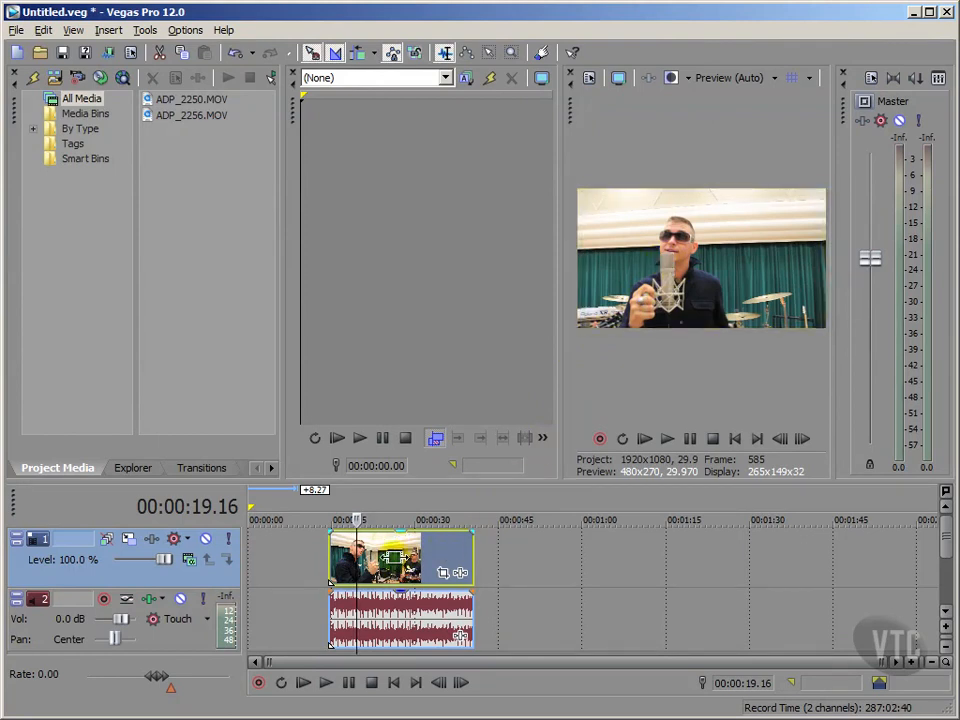
{"action": "mouse_move", "coordinate": [393, 568]}
{"action": "left_mouse_down"}
{"action": "mouse_move", "coordinate": [405, 557]}
{"action": "mouse_move", "coordinate": [396, 563]}
{"action": "mouse_move", "coordinate": [405, 567]}
{"action": "left_mouse_up"}
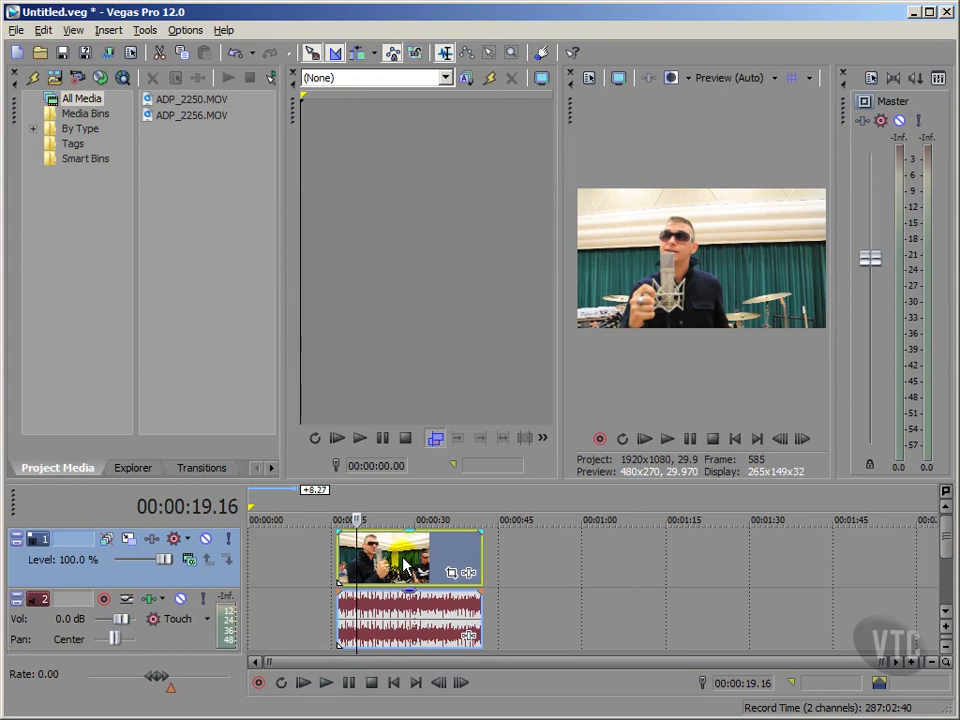
- Set the cursor to 00:00:14.28 and slide the event earlier over its media until it starts at the cursor
{"action": "left_click", "coordinate": [411, 622]}
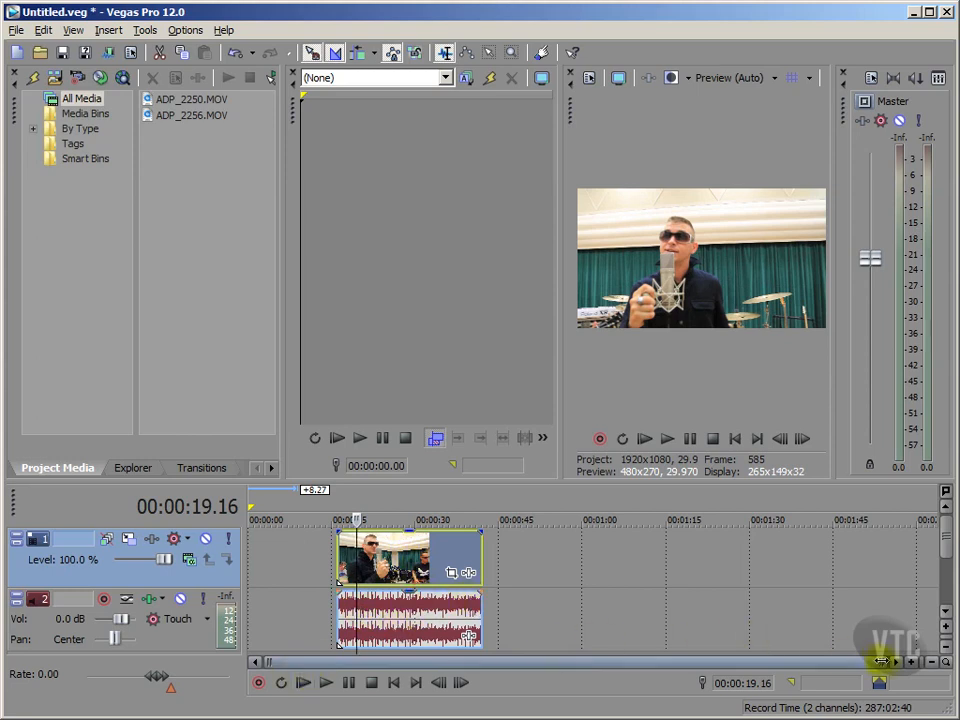
{"action": "left_click_drag", "start_coordinate": [877, 660], "coordinate": [655, 661]}
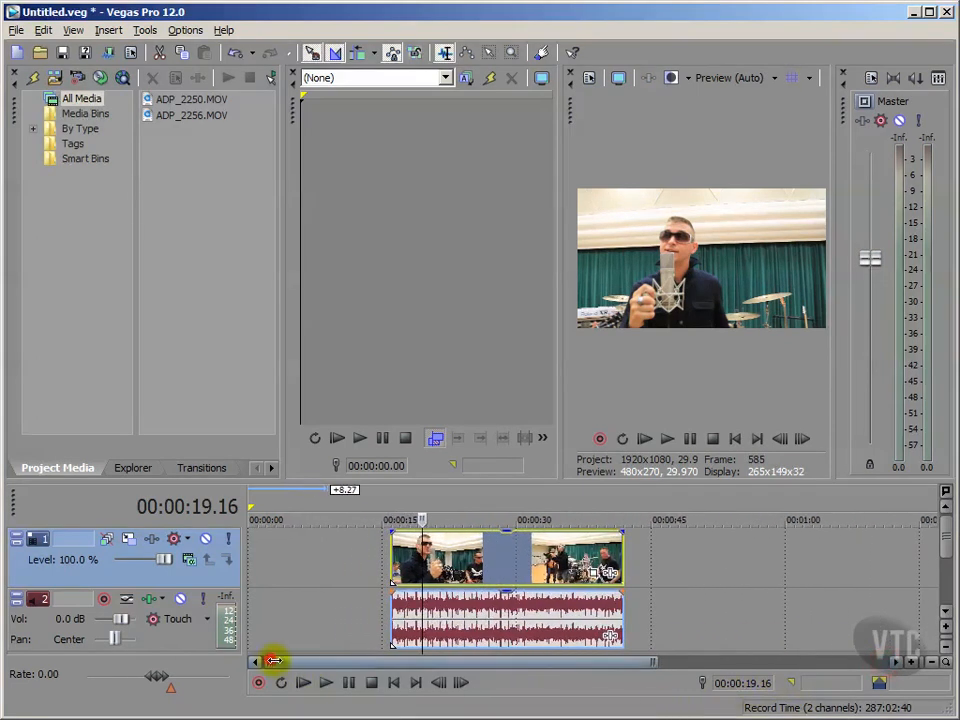
{"action": "left_click_drag", "start_coordinate": [270, 660], "coordinate": [311, 660]}
{"action": "left_click_drag", "start_coordinate": [643, 660], "coordinate": [628, 663]}
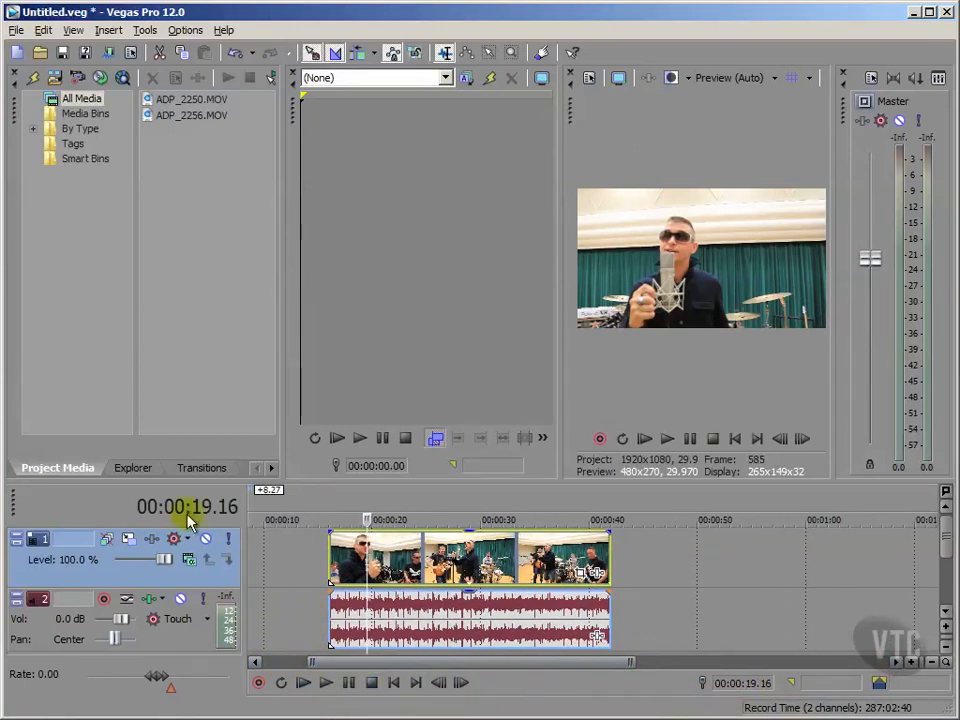
{"action": "left_click", "coordinate": [118, 423]}
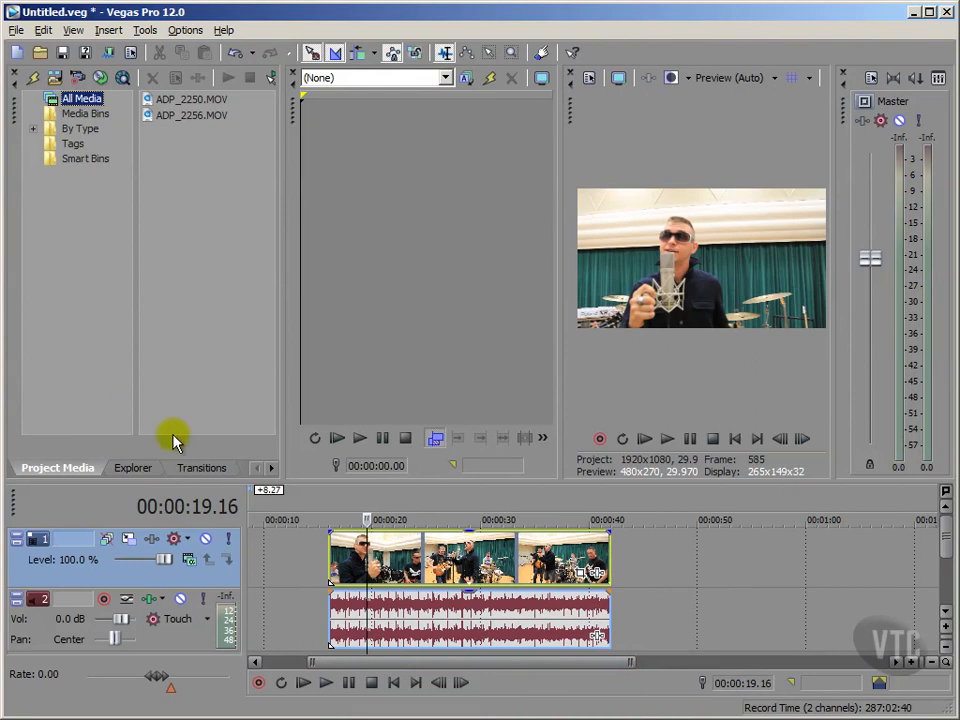
{"action": "left_click", "coordinate": [317, 574]}
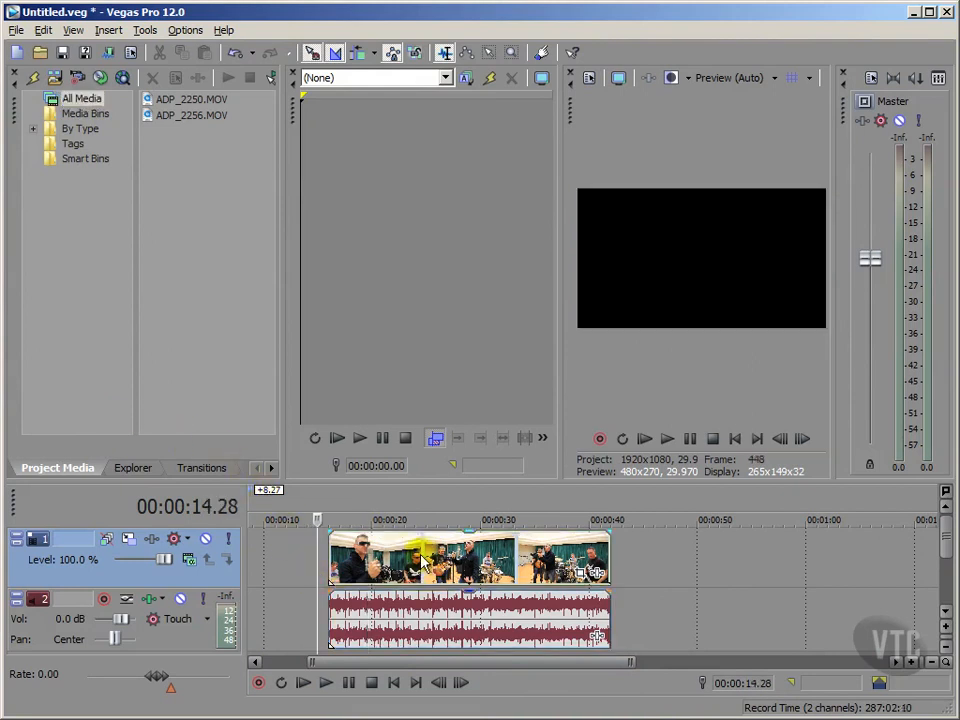
{"action": "mouse_move", "coordinate": [421, 560]}
{"action": "left_mouse_down"}
{"action": "mouse_move", "coordinate": [441, 554]}
{"action": "mouse_move", "coordinate": [408, 548]}
{"action": "left_mouse_up"}
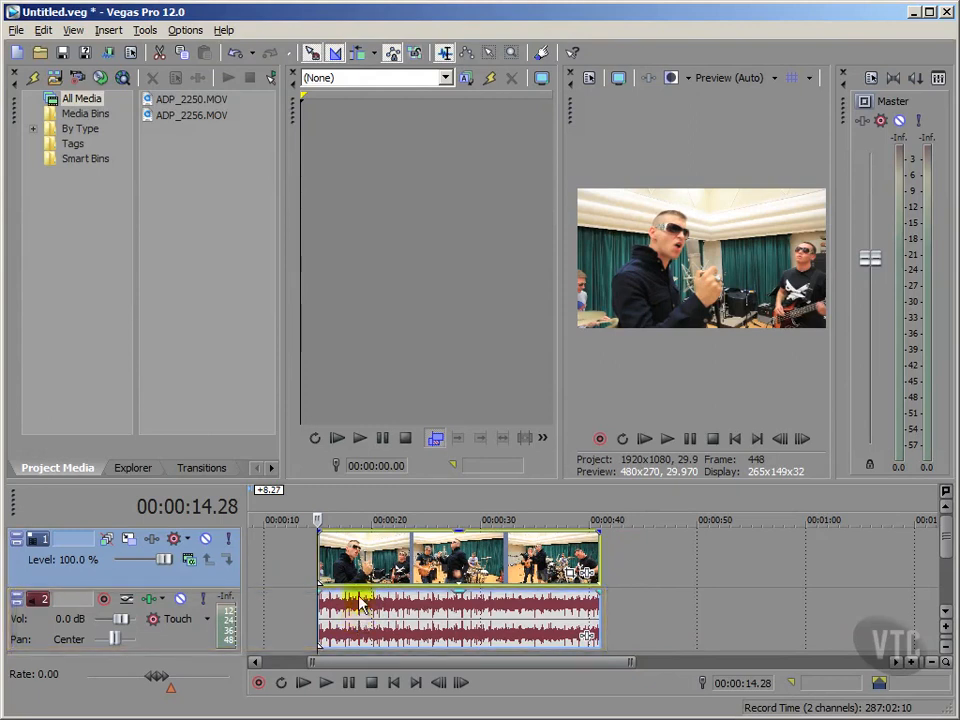
- Place the cursor at 00:00:19.01 and slide the event earlier so that it starts at about 13.6 seconds
{"action": "left_click", "coordinate": [360, 508]}
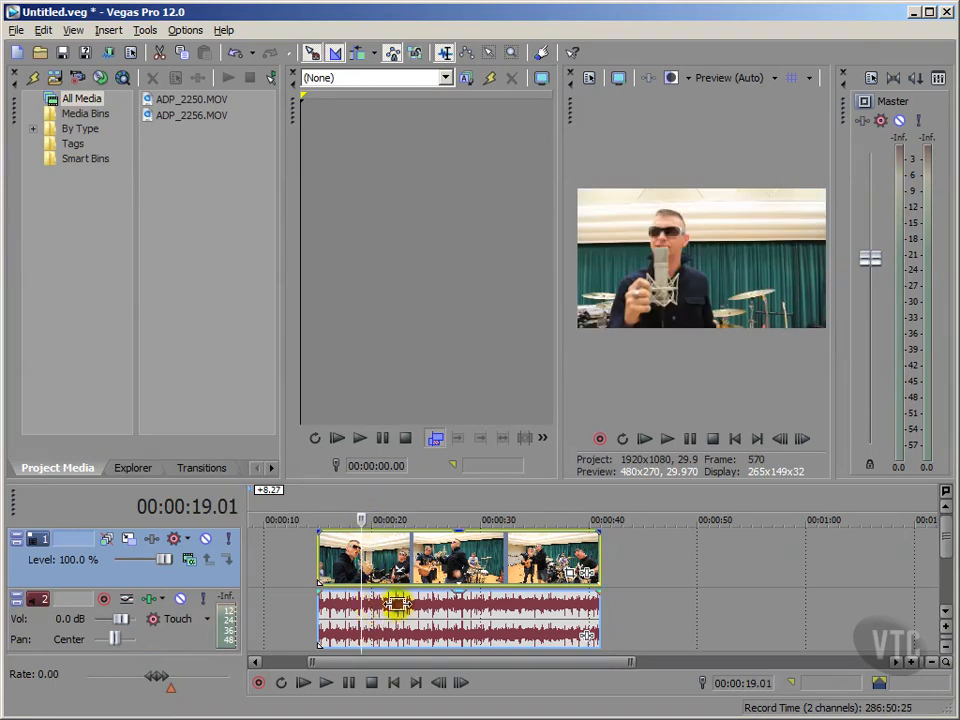
{"action": "left_click_drag", "start_coordinate": [396, 600], "coordinate": [405, 597]}
{"action": "left_click", "coordinate": [410, 559]}
{"action": "left_click_drag", "start_coordinate": [404, 600], "coordinate": [374, 600]}
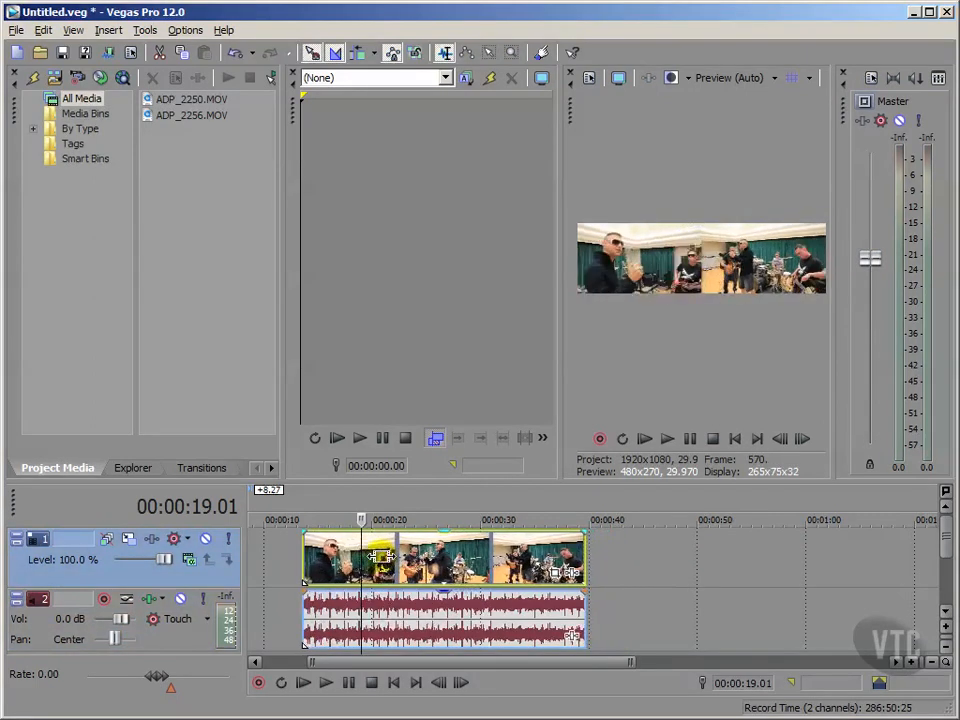
- Return the cursor to the project start and enlarge the timeline area and the audio track for a closer view of the waveform
{"action": "left_click", "coordinate": [394, 683]}
{"action": "left_click", "coordinate": [100, 410]}
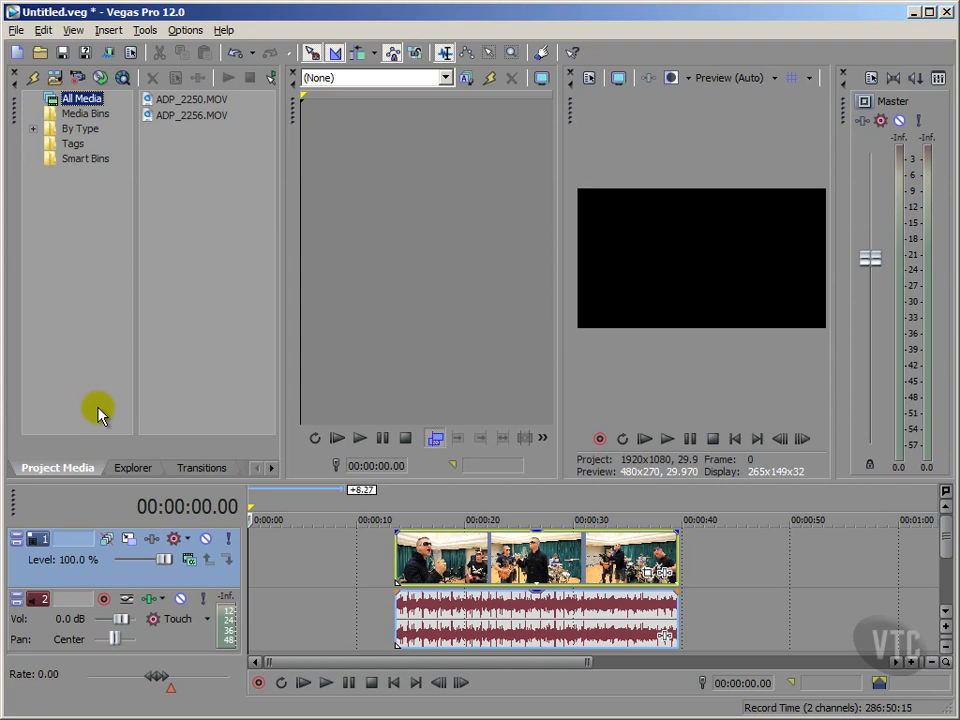
{"action": "left_click_drag", "start_coordinate": [321, 482], "coordinate": [319, 389]}
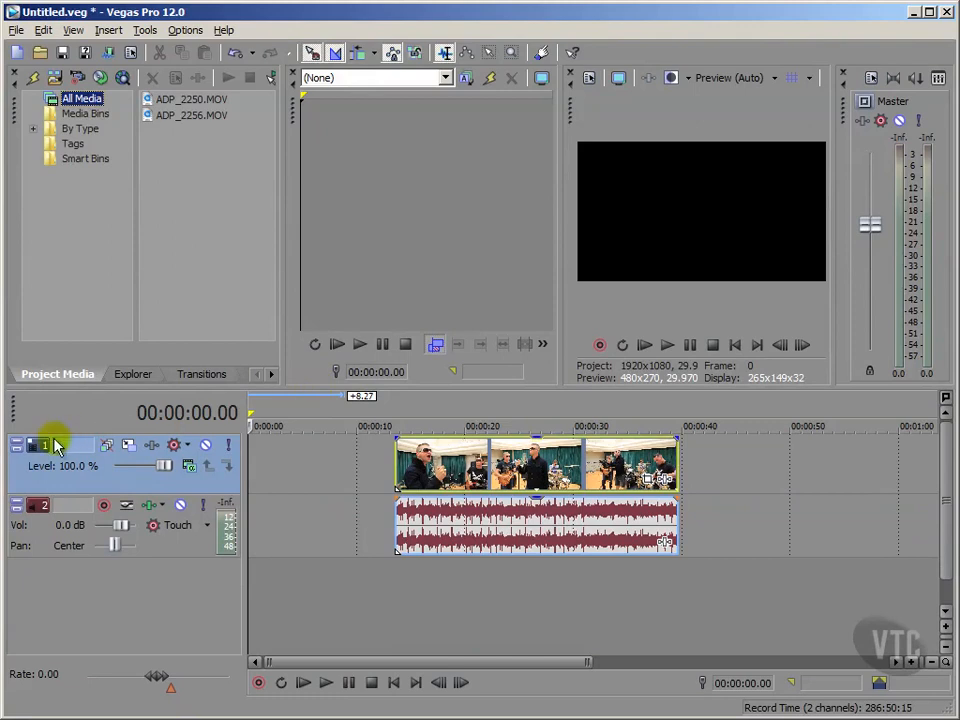
{"action": "left_click_drag", "start_coordinate": [157, 557], "coordinate": [178, 632]}
{"action": "left_click_drag", "start_coordinate": [268, 661], "coordinate": [309, 661]}
{"action": "left_click_drag", "start_coordinate": [588, 661], "coordinate": [512, 661]}
{"action": "left_click", "coordinate": [166, 613]}
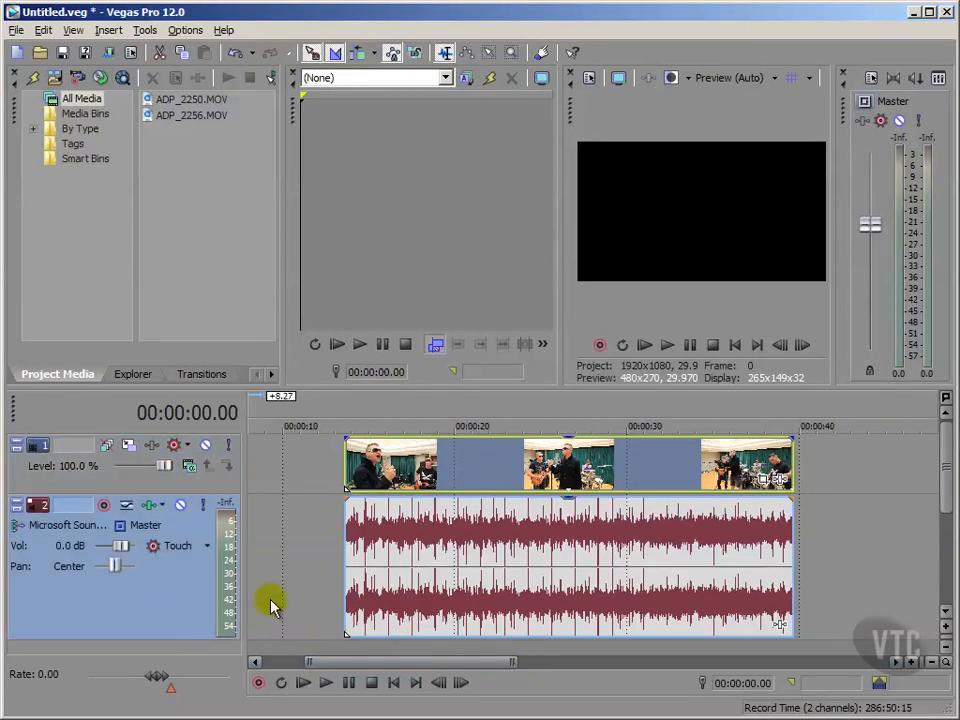
- Slide the audio event with its grouped video to start at about 14.7 seconds, keeping its length
{"action": "left_click", "coordinate": [482, 537]}
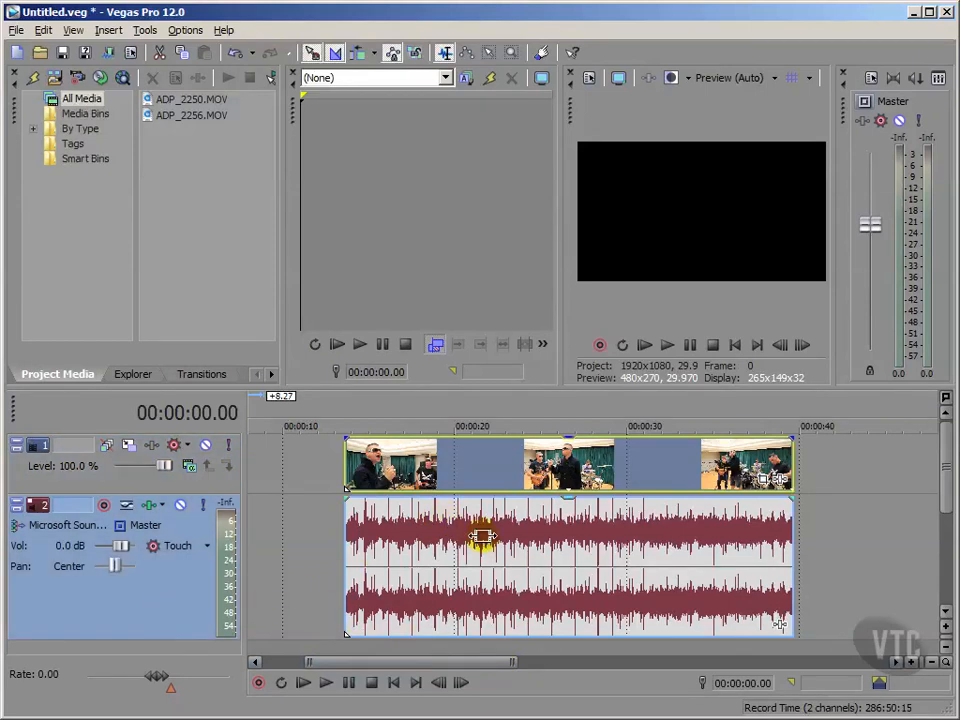
{"action": "left_click_drag", "start_coordinate": [482, 537], "coordinate": [436, 514]}
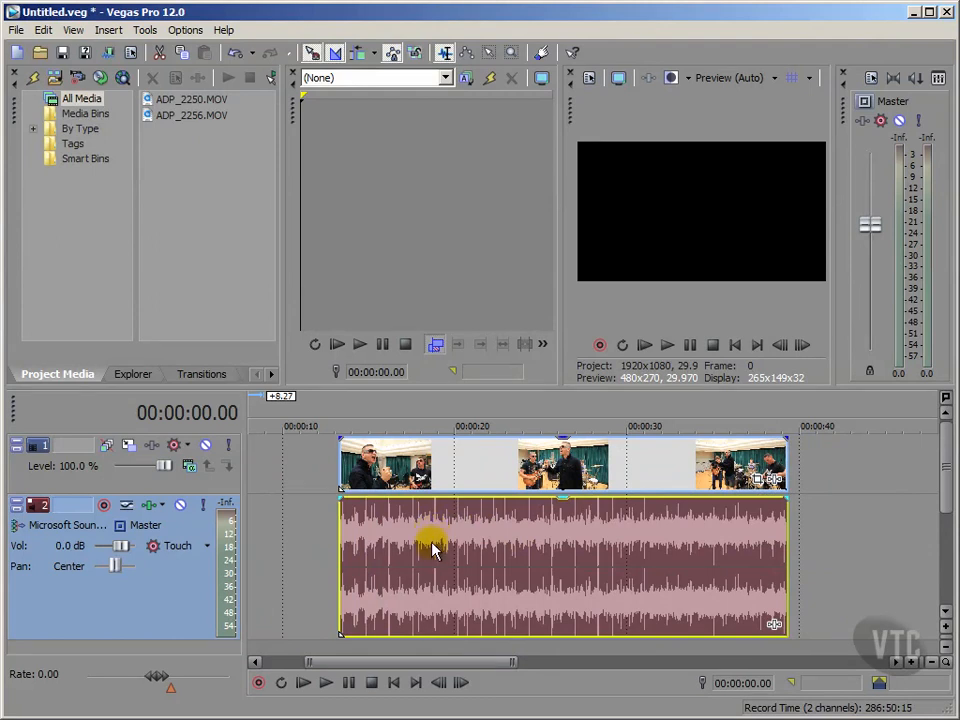
{"action": "left_click_drag", "start_coordinate": [458, 530], "coordinate": [481, 545]}
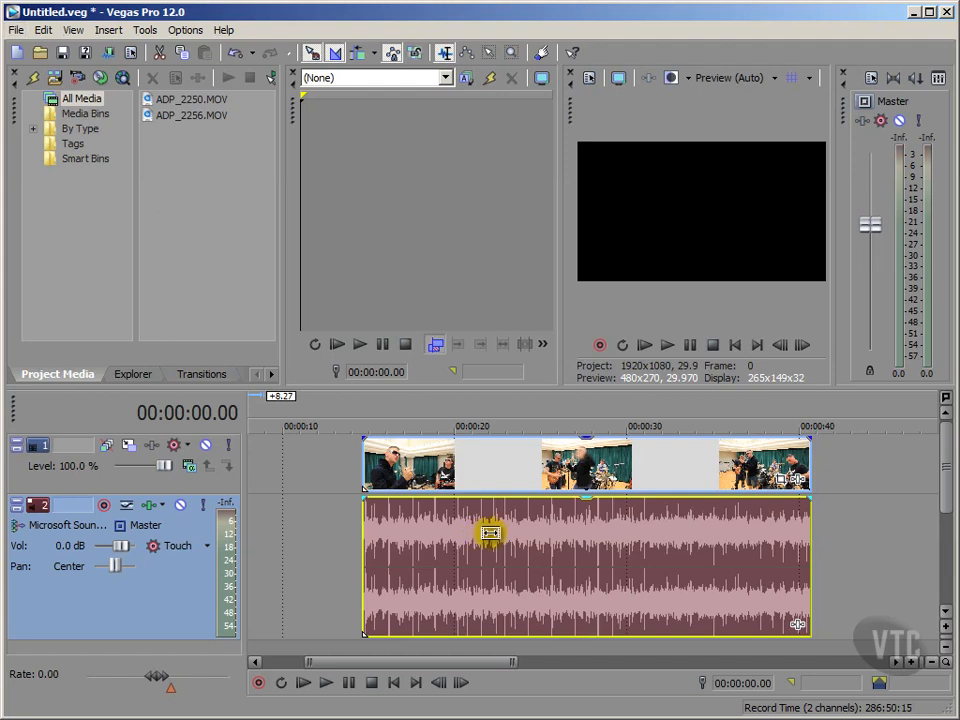
- Slip the media earlier and later inside the audio event while keeping the event's position and length
{"action": "left_click_drag", "start_coordinate": [490, 533], "coordinate": [439, 532]}
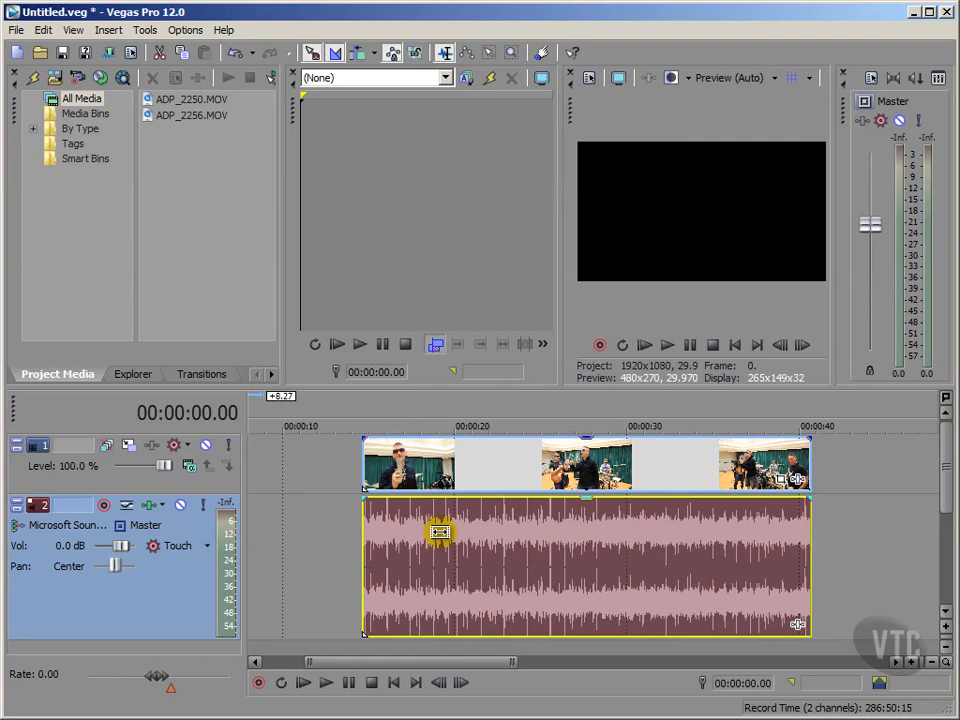
{"action": "left_click_drag", "start_coordinate": [440, 532], "coordinate": [535, 538]}
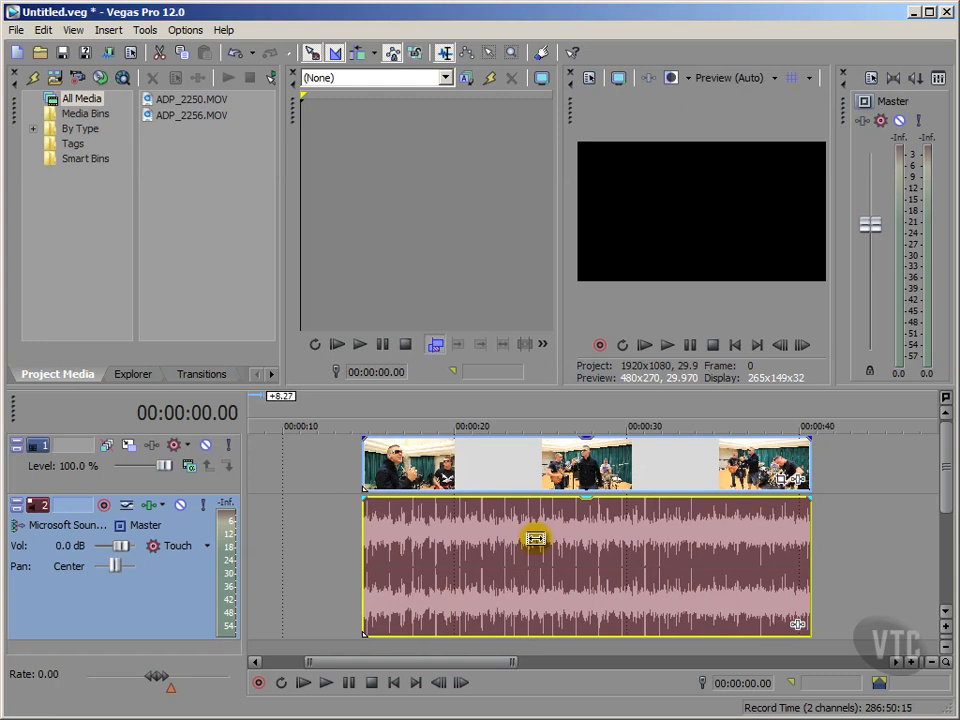
{"action": "left_click_drag", "start_coordinate": [535, 538], "coordinate": [467, 537]}
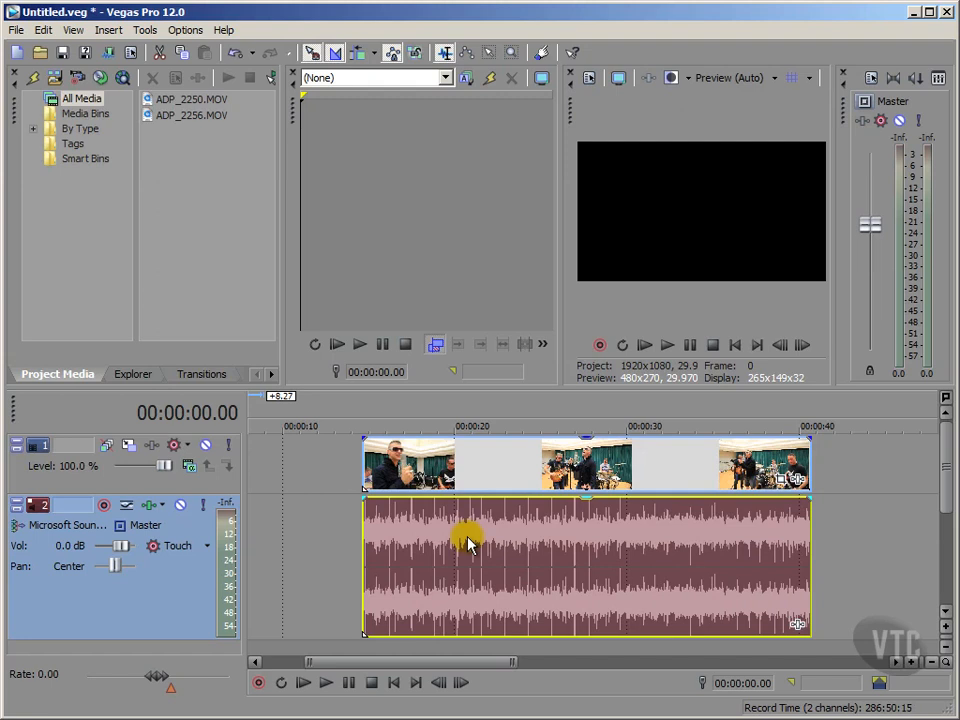
{"action": "left_click_drag", "start_coordinate": [467, 537], "coordinate": [393, 566]}
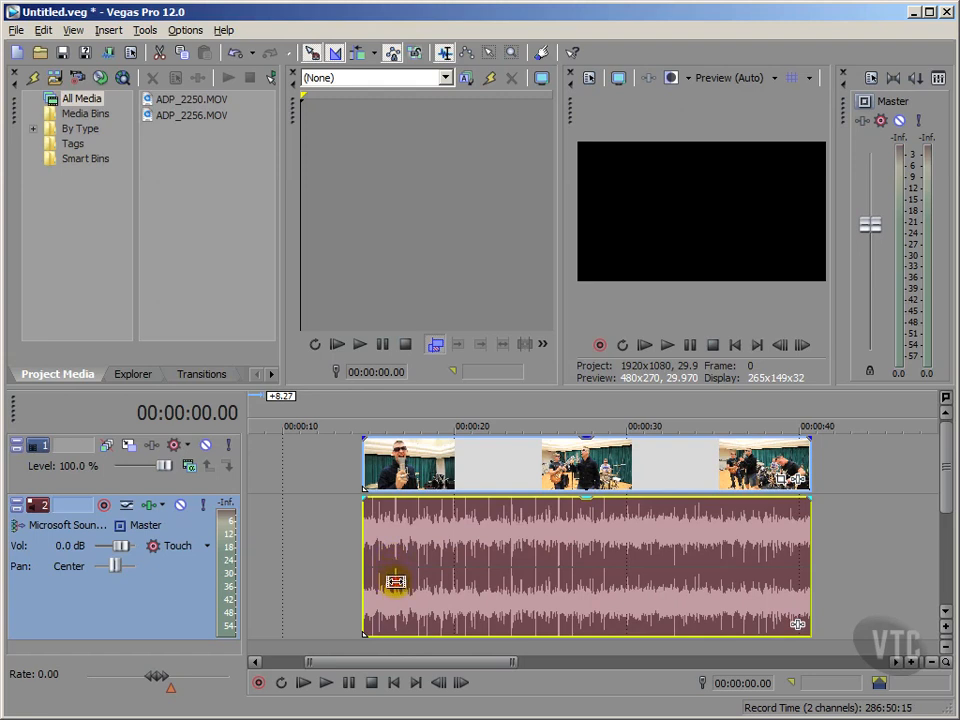
{"action": "left_click_drag", "start_coordinate": [393, 585], "coordinate": [435, 579]}
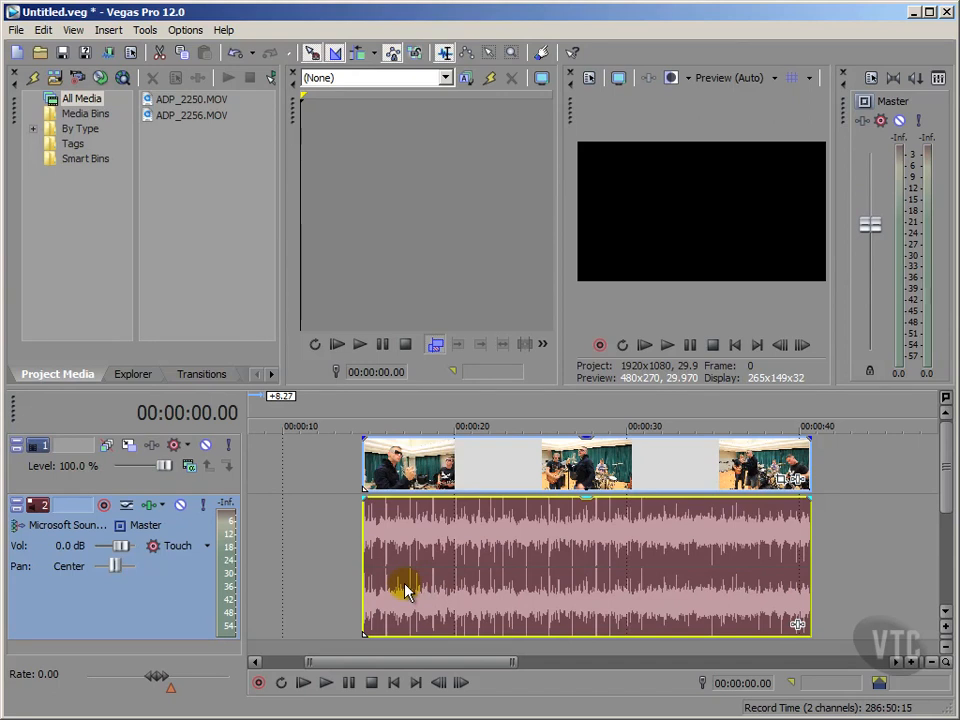
{"action": "left_click", "coordinate": [185, 594]}
{"action": "left_click", "coordinate": [195, 598]}
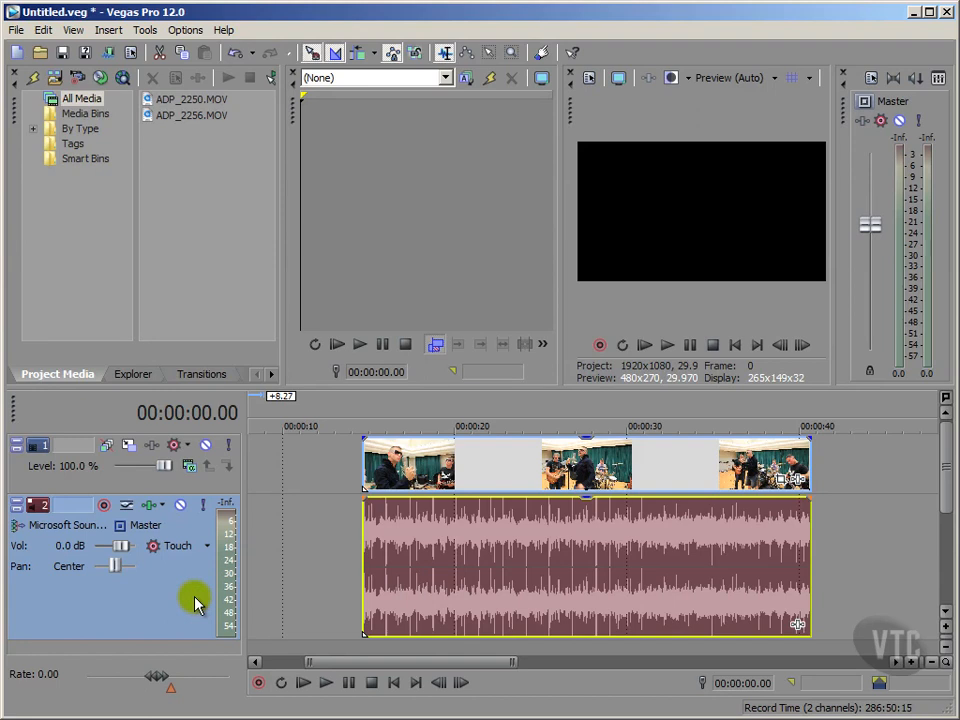